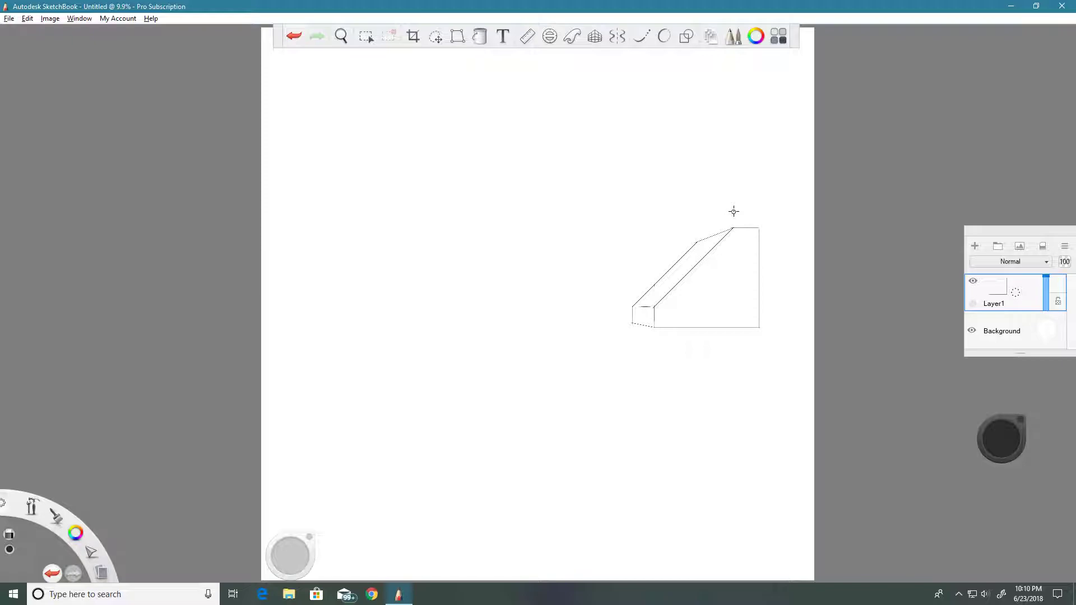
Step: Add a new empty Layer2 above Layer1, which holds the wedge drawing
left_click(976, 246)
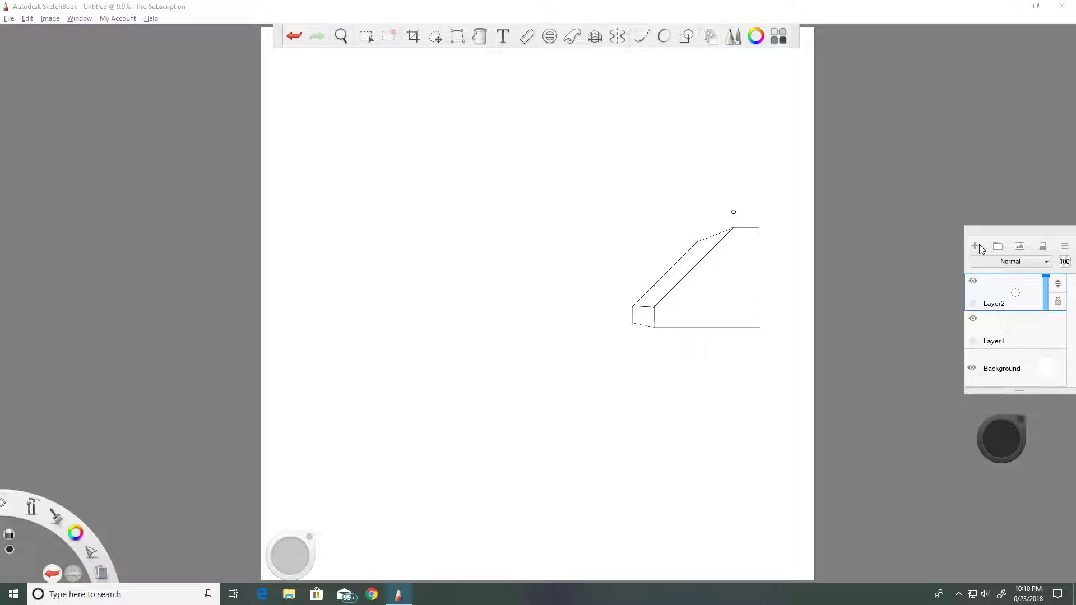
Step: Switch to the pencil brush and sketch a trial stroke toward a vanishing point
left_click(62, 519)
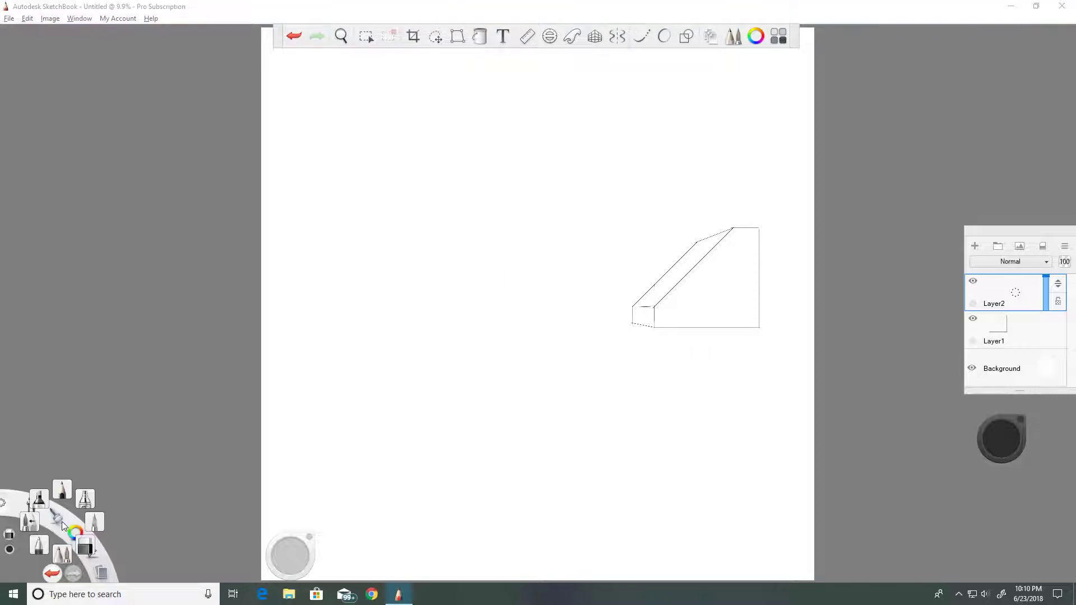
left_click(67, 478)
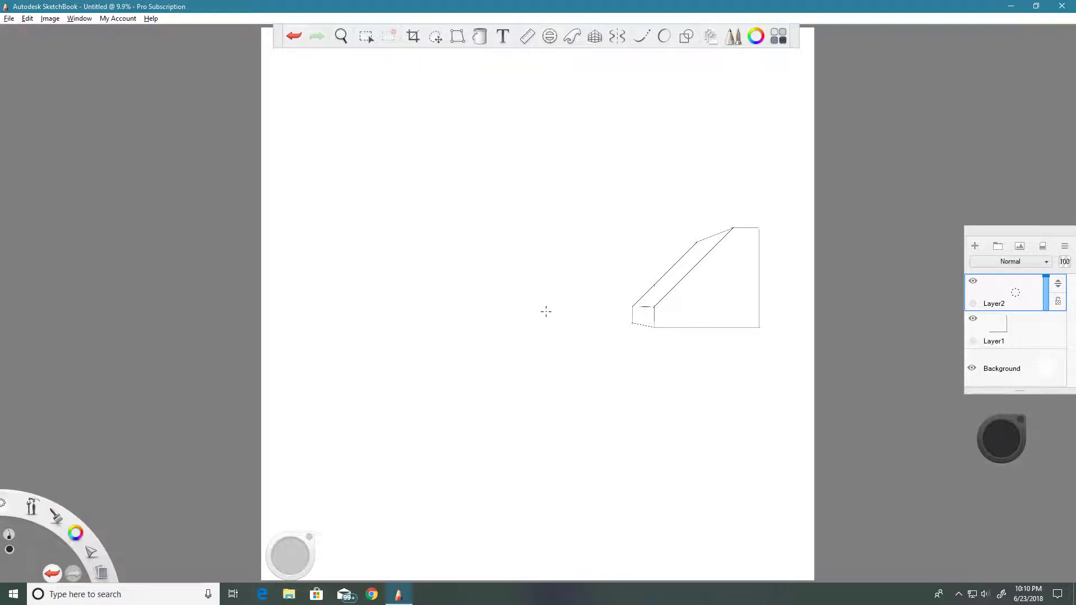
mouse_move(545, 311)
left_mouse_down()
mouse_move(461, 208)
mouse_move(548, 317)
mouse_move(411, 492)
left_mouse_up()
Step: Turn on the one-point perspective guide and undo both trial pencil strokes
left_click(595, 36)
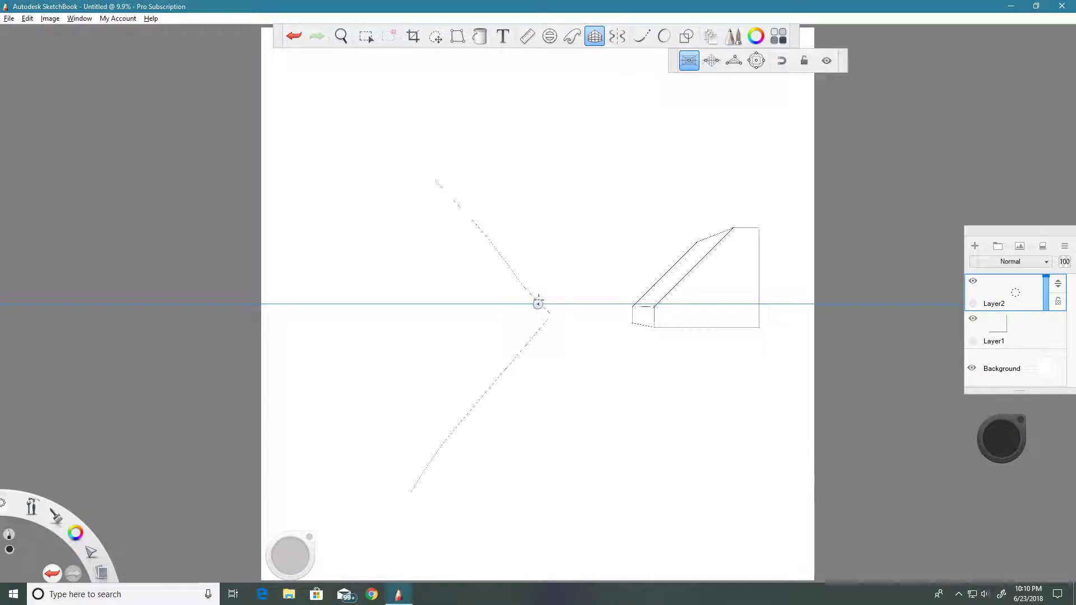
left_click(294, 35)
left_click(293, 36)
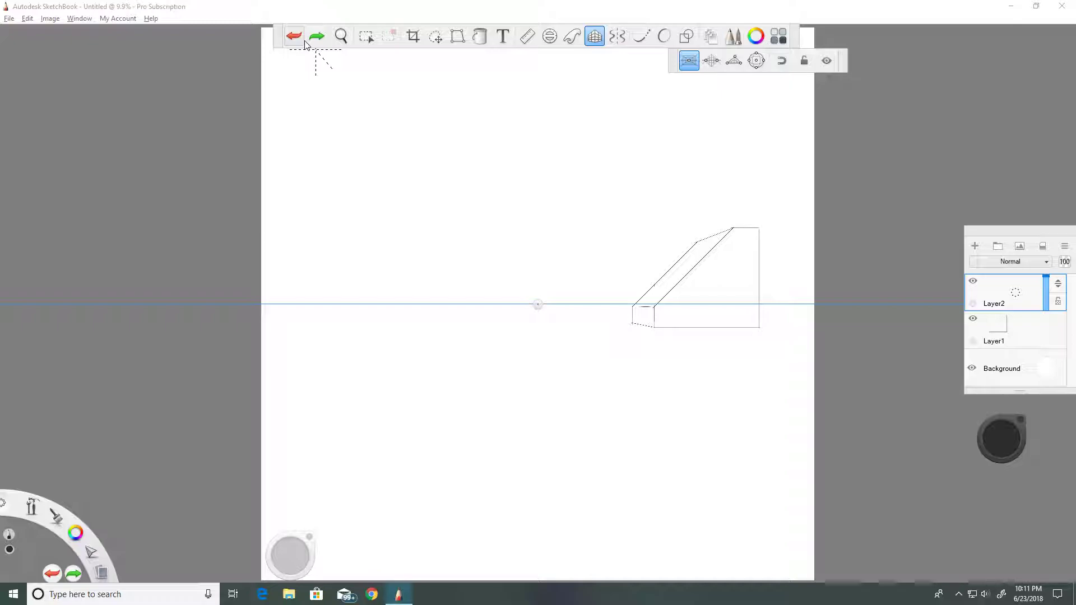
Step: Pick a guide-line brush and draw upper and lower lines converging on the vanishing point
mouse_move(61, 526)
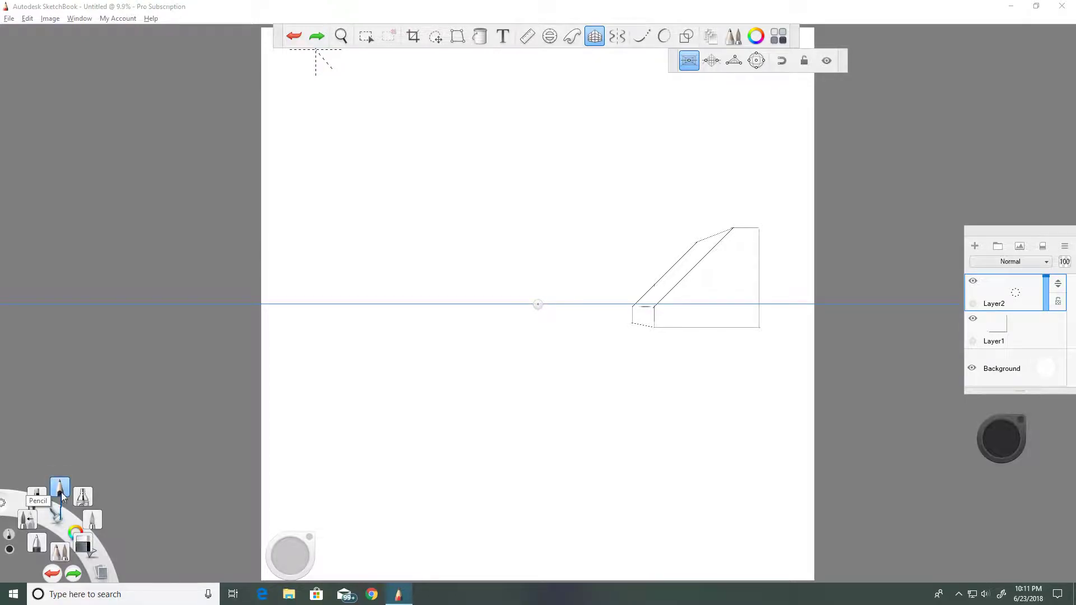
left_click(80, 495)
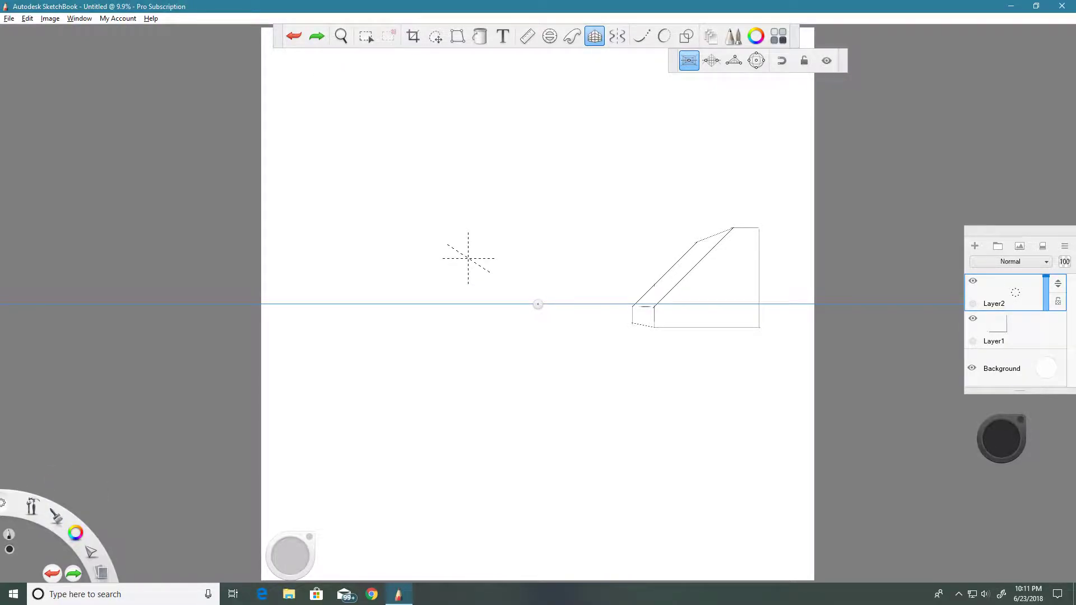
left_click_drag(468, 258, 537, 303)
left_click_drag(468, 259, 323, 163)
left_click_drag(517, 323, 532, 309)
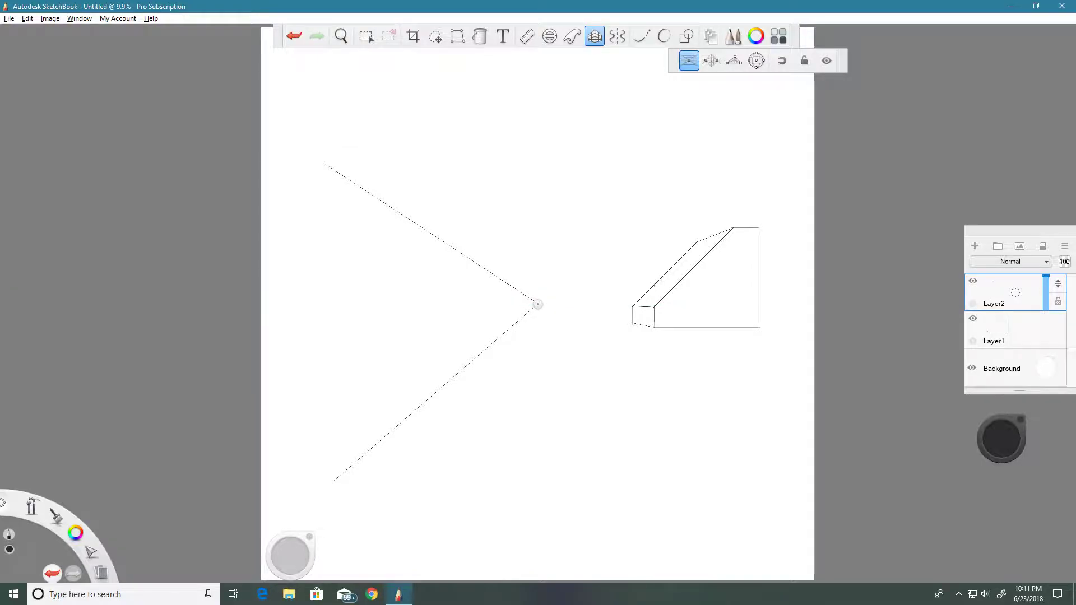
Step: At brush size 3.6, draw a vertical line joining the left ends, then raise the size to 3.9
left_click_drag(290, 555, 406, 548)
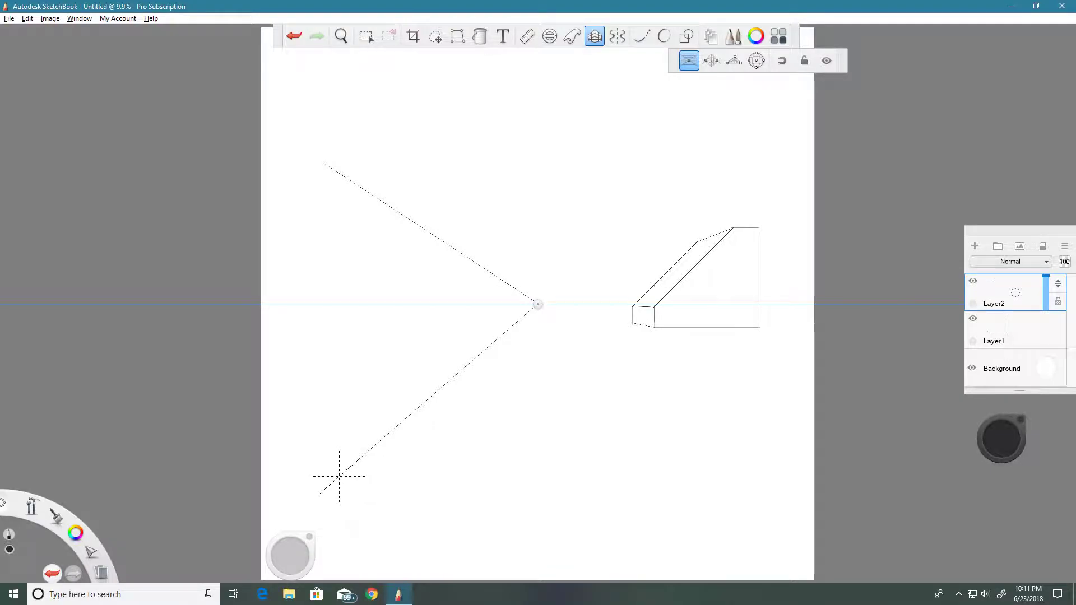
left_click_drag(339, 476, 339, 193)
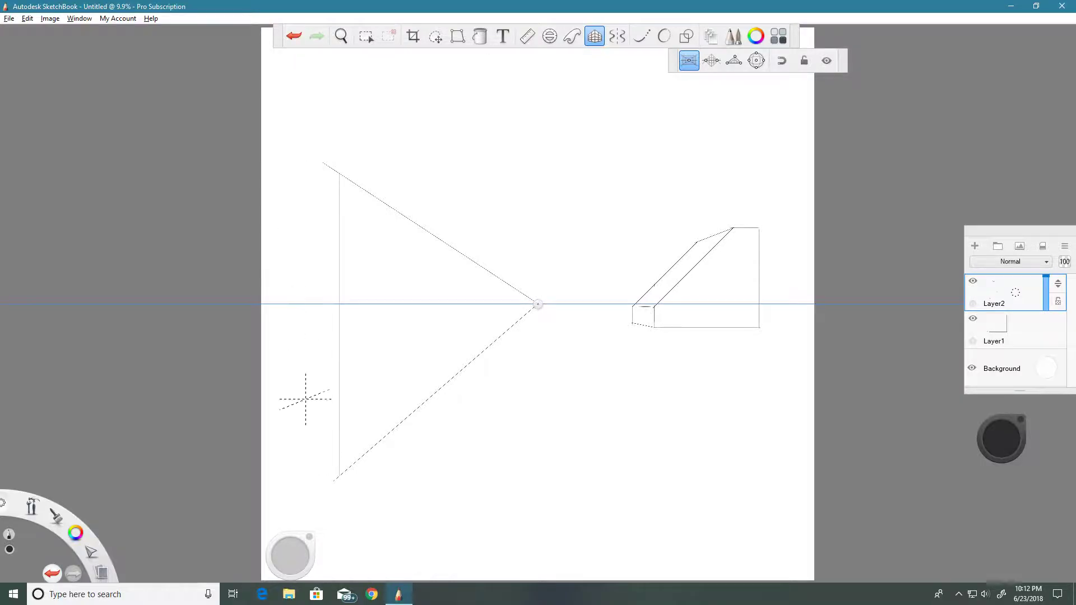
left_click_drag(298, 554, 394, 557)
Step: Choose a different inking brush and adjust its size
mouse_move(59, 520)
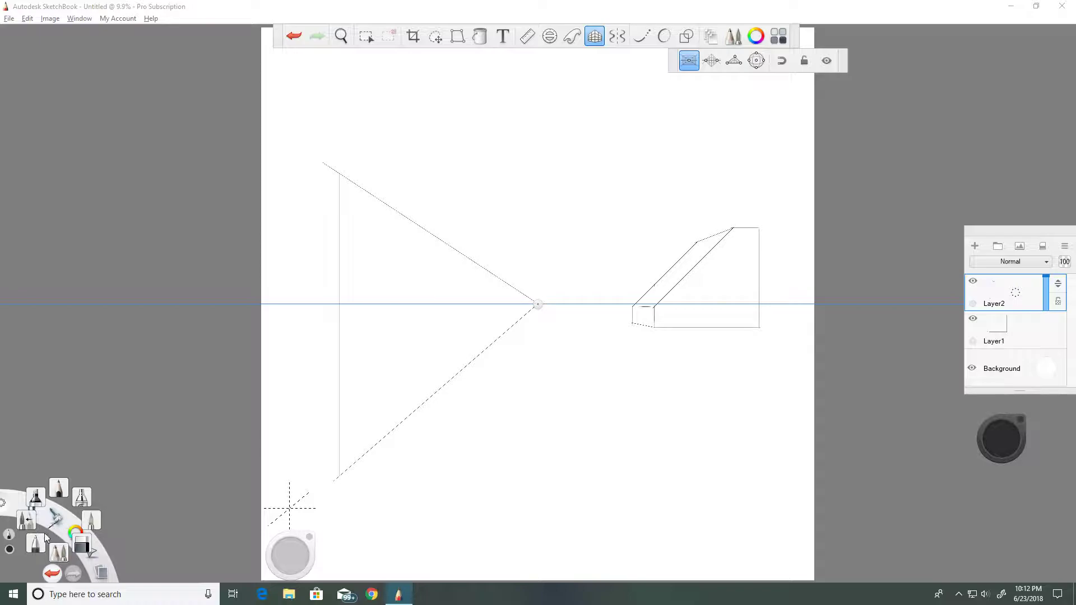
left_click(59, 520)
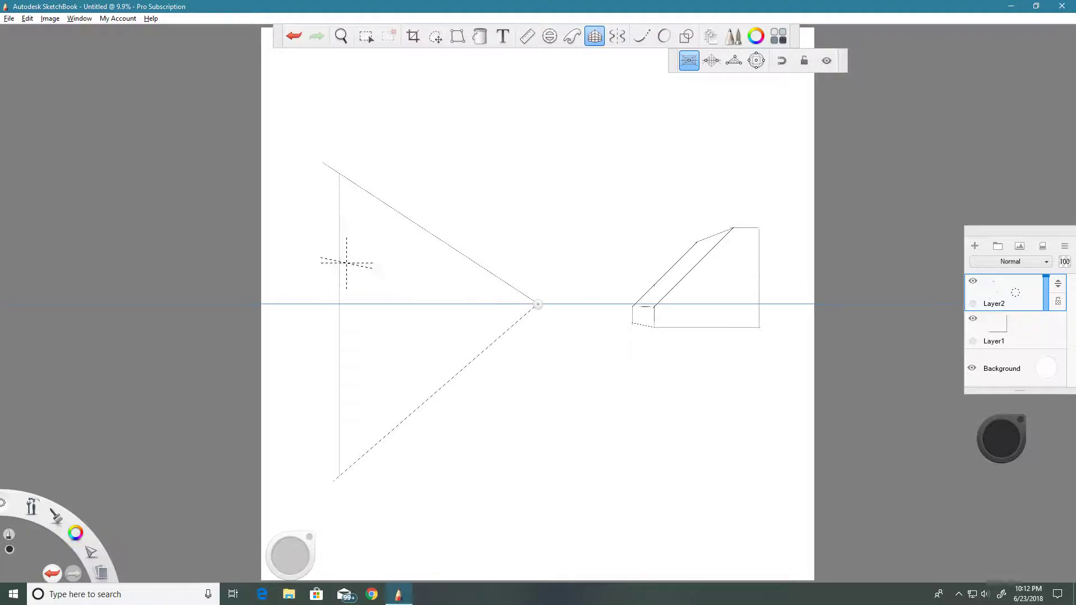
left_click_drag(290, 555, 691, 523)
left_click_drag(288, 555, 575, 544)
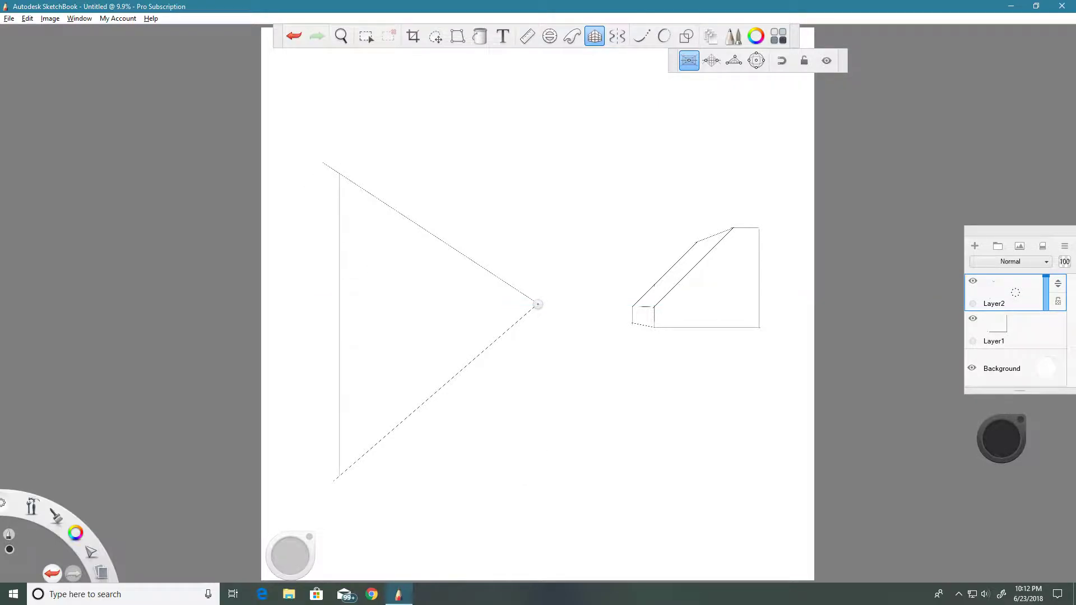
Step: Set the colour to black, ink the first post, and add a shorter second post
left_click_drag(998, 445, 1011, 547)
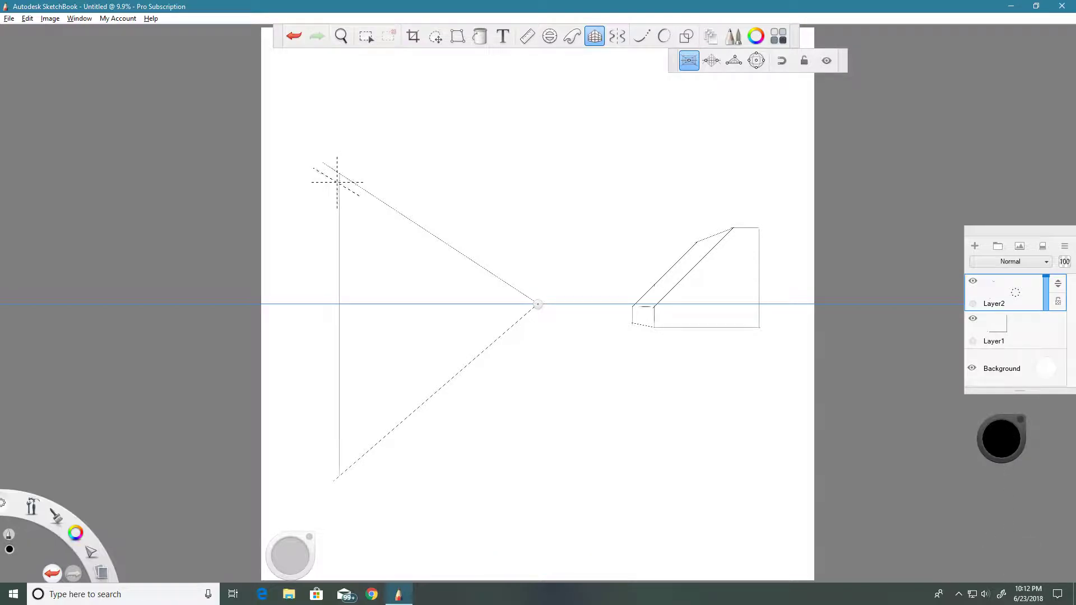
left_click_drag(339, 173, 340, 468)
mouse_move(404, 215)
left_mouse_down()
mouse_move(404, 407)
mouse_move(404, 227)
left_mouse_up()
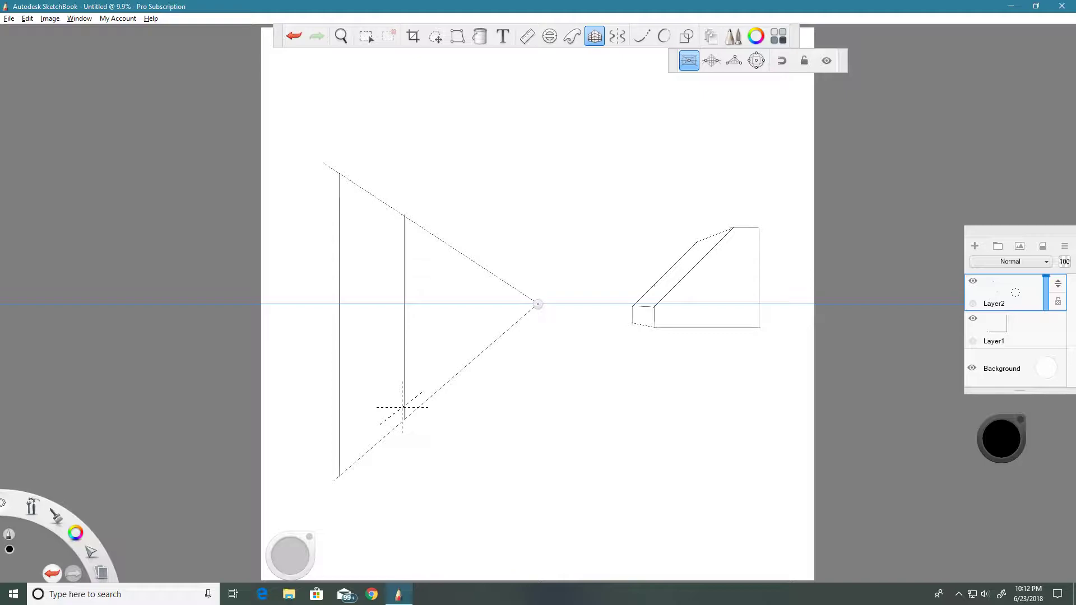
Step: Swap the perspective guide for an angled ruler and draw one short diagonal between the posts
left_click(595, 37)
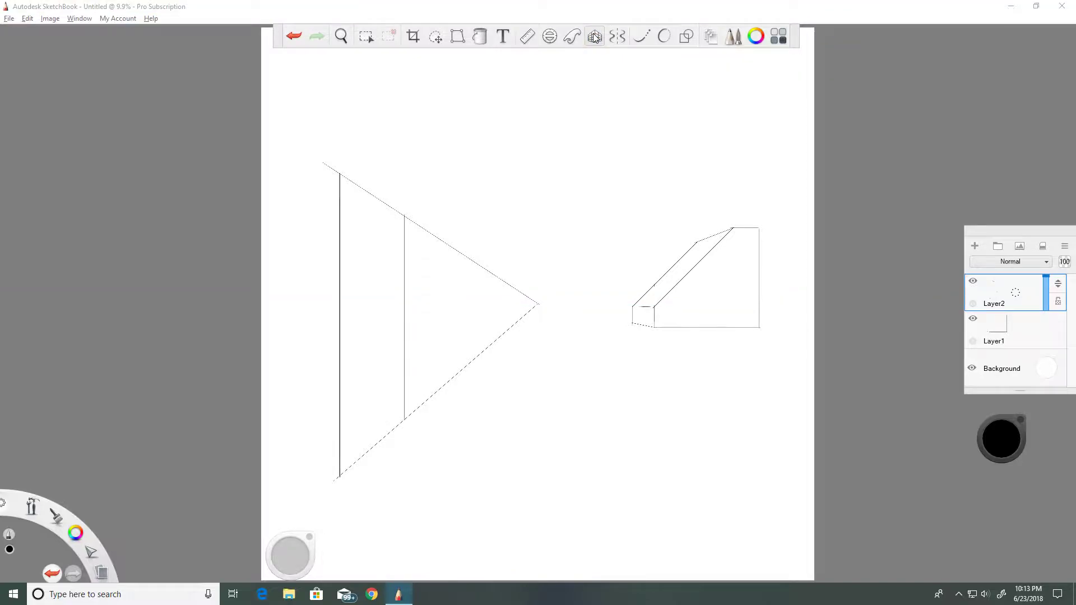
left_click(528, 36)
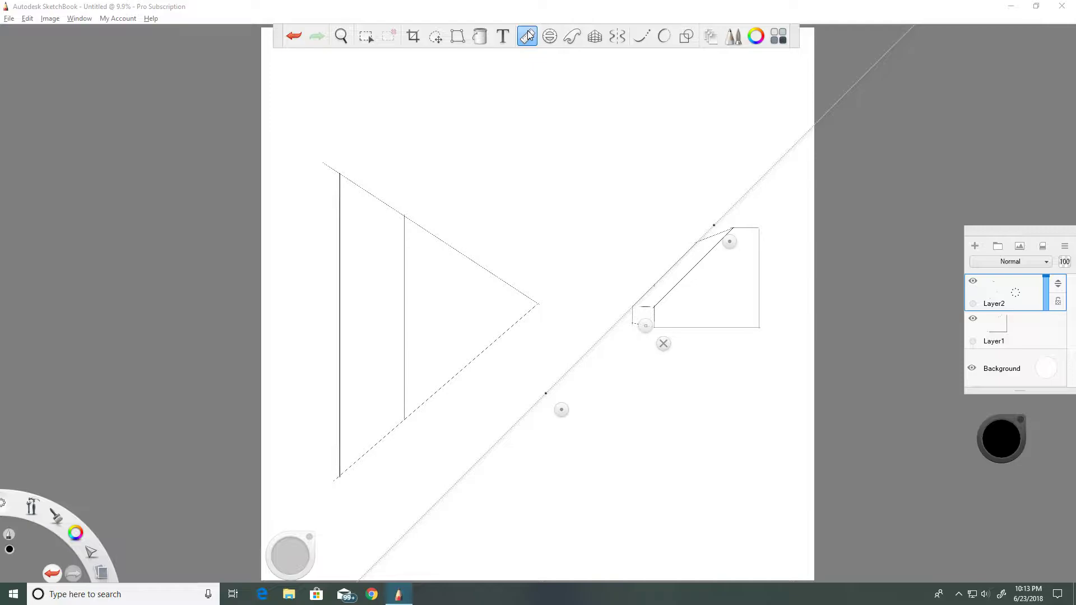
left_click_drag(729, 241, 374, 214)
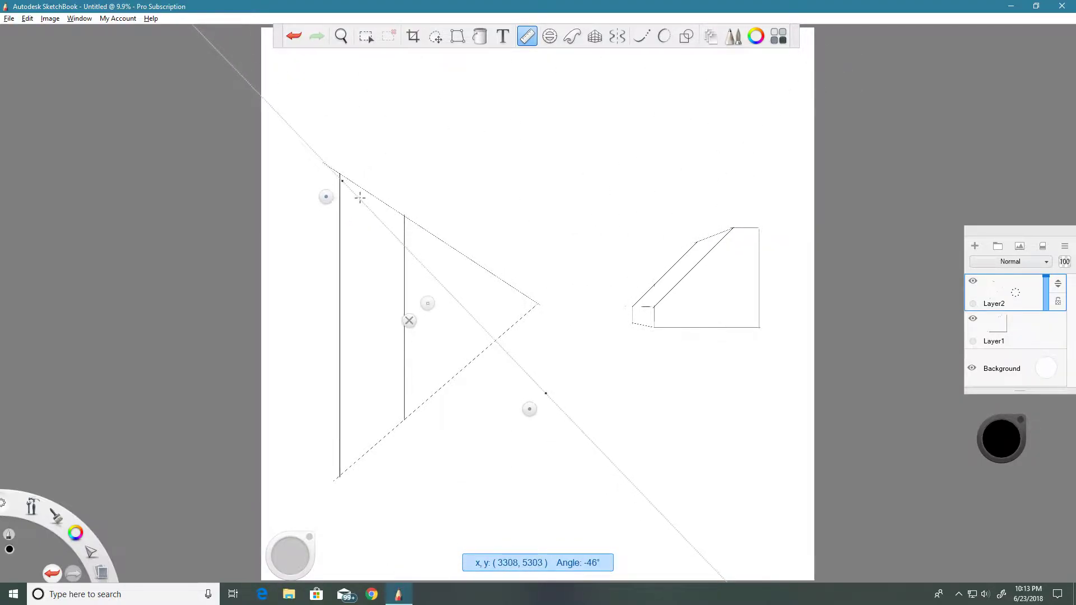
left_click_drag(359, 197, 359, 185)
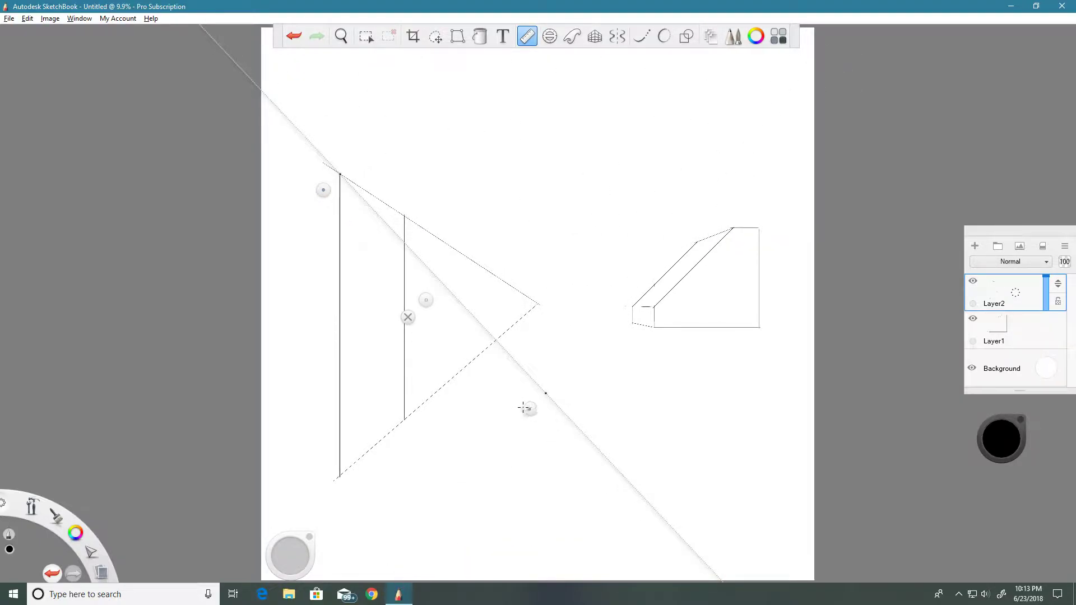
left_click_drag(523, 408, 391, 425)
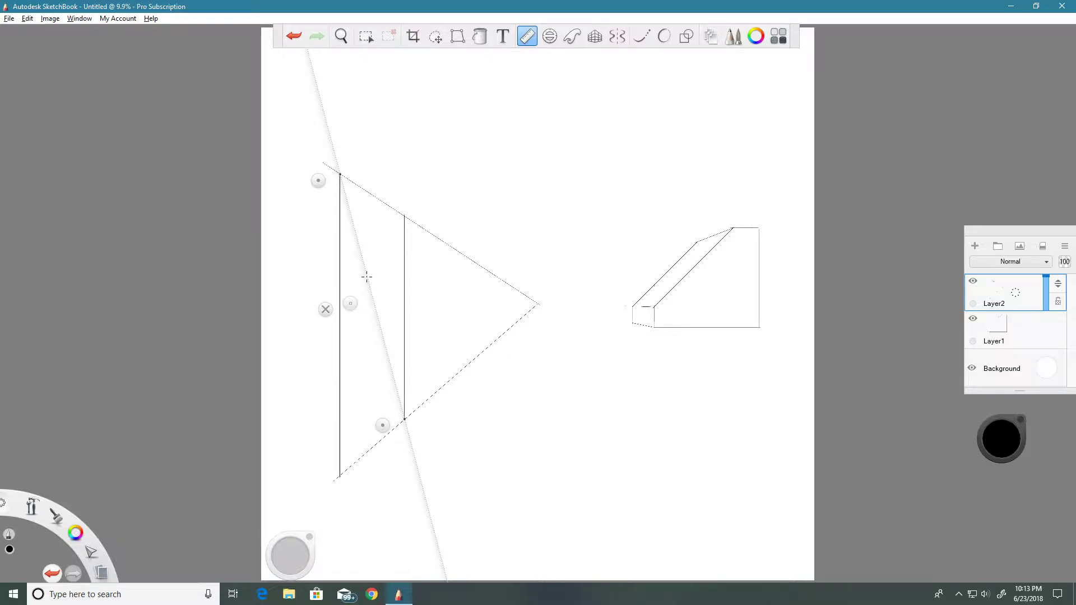
mouse_move(367, 278)
left_mouse_down()
mouse_move(383, 339)
mouse_move(365, 269)
mouse_move(379, 331)
left_mouse_up()
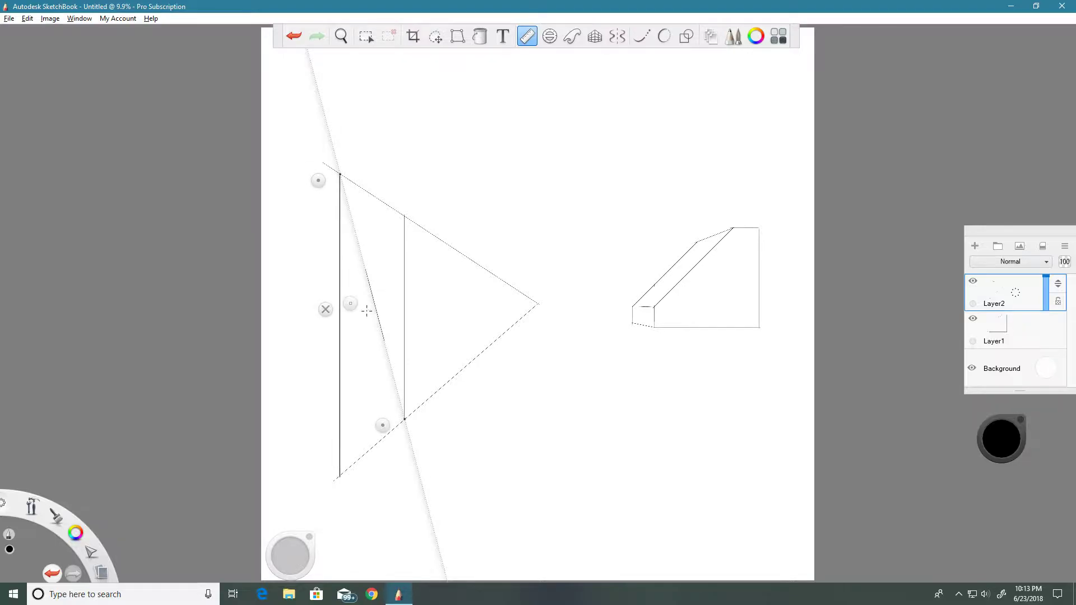
Step: Re-angle the ruler and draw a second diagonal crossing the first to form an X
left_click_drag(345, 304, 384, 227)
left_click_drag(328, 193, 337, 481)
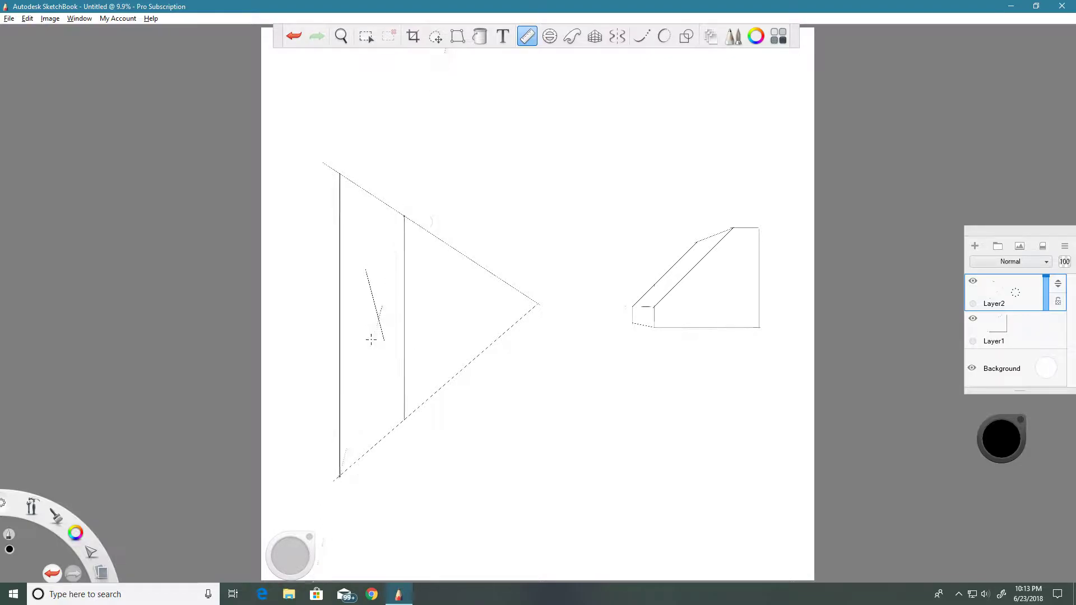
left_click_drag(370, 352, 384, 288)
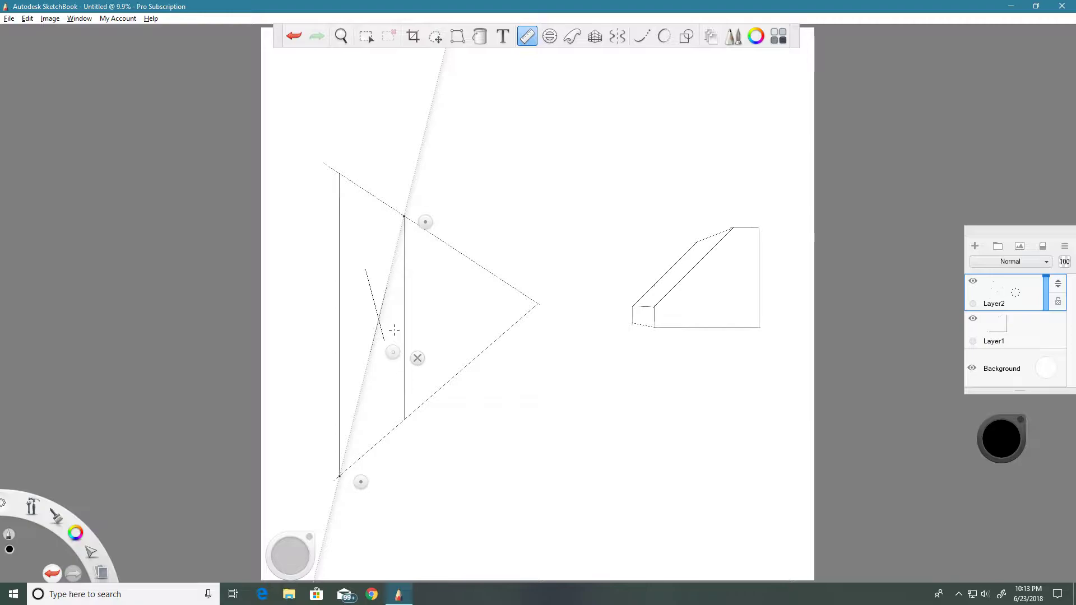
left_click_drag(426, 222, 562, 303)
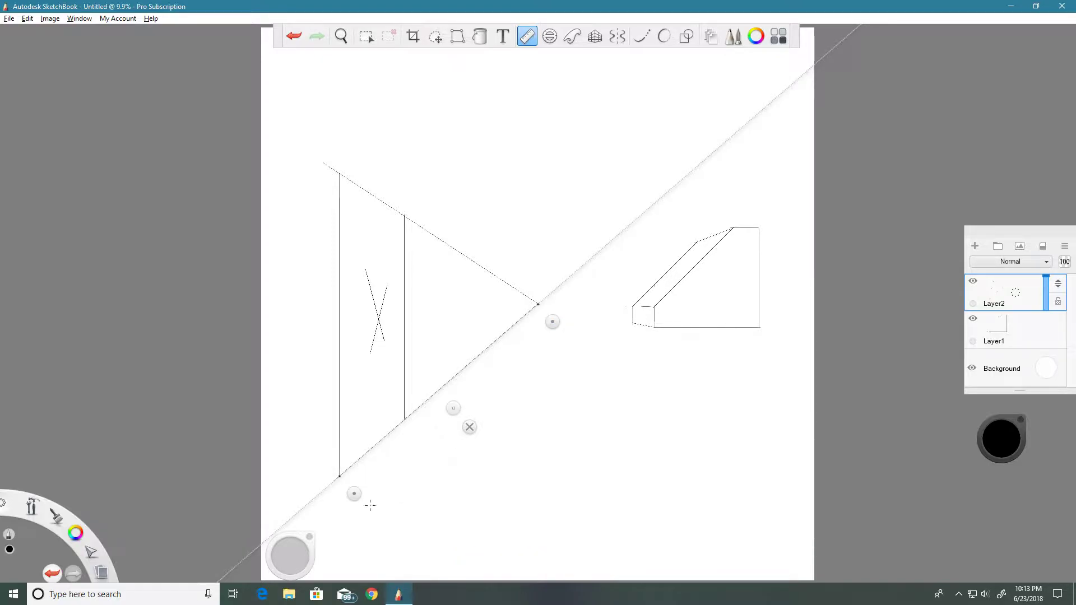
Step: Aim the ruler from the X's centre to the vanishing point and draw the dashed midline
left_click(355, 494)
left_click_drag(354, 493, 289, 350)
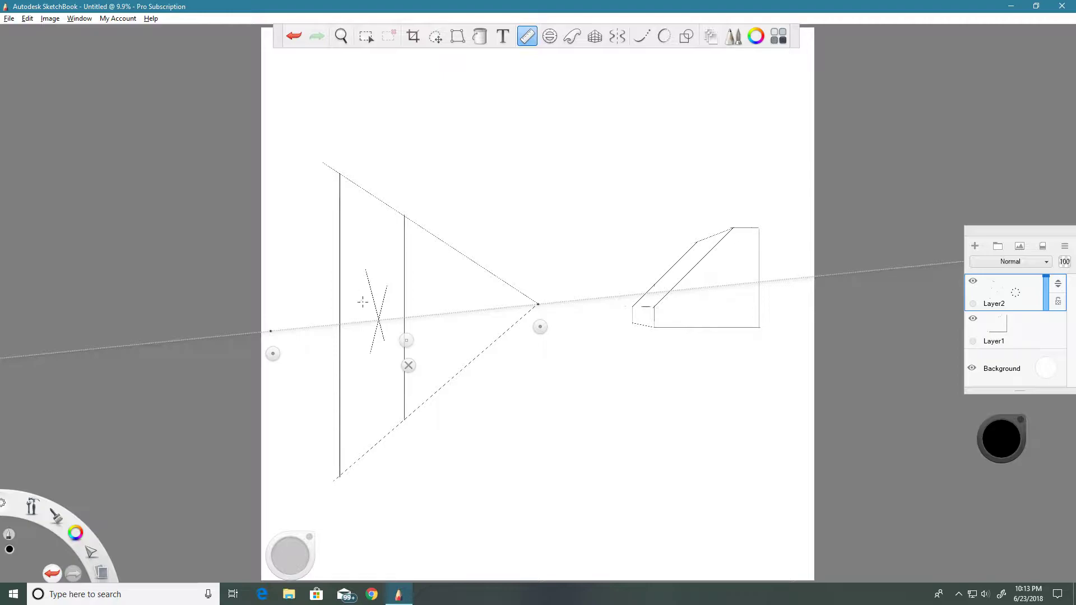
left_click_drag(356, 324, 552, 303)
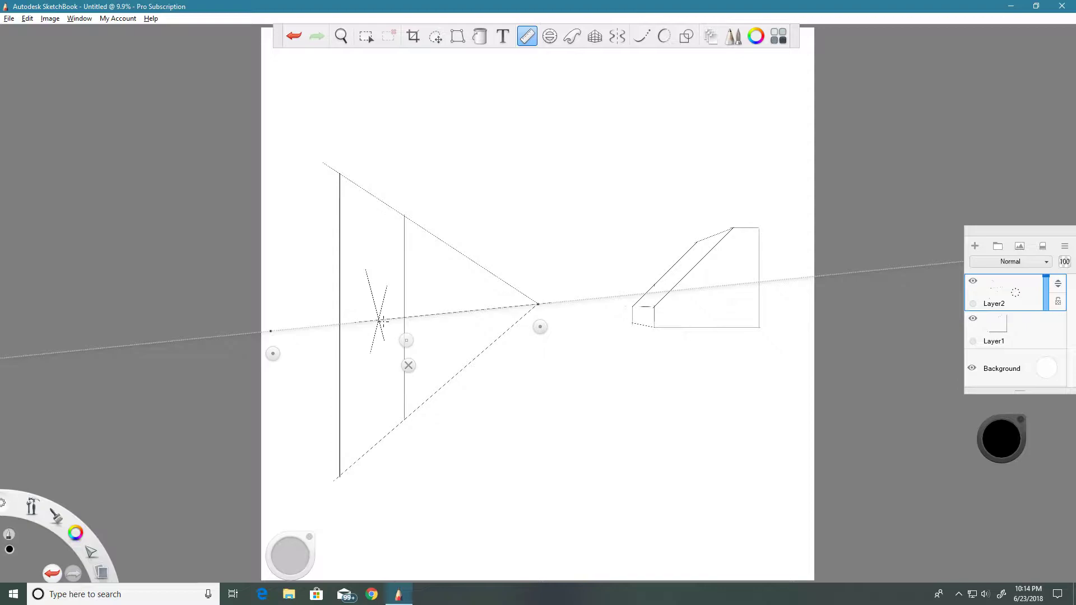
left_click_drag(273, 352, 343, 193)
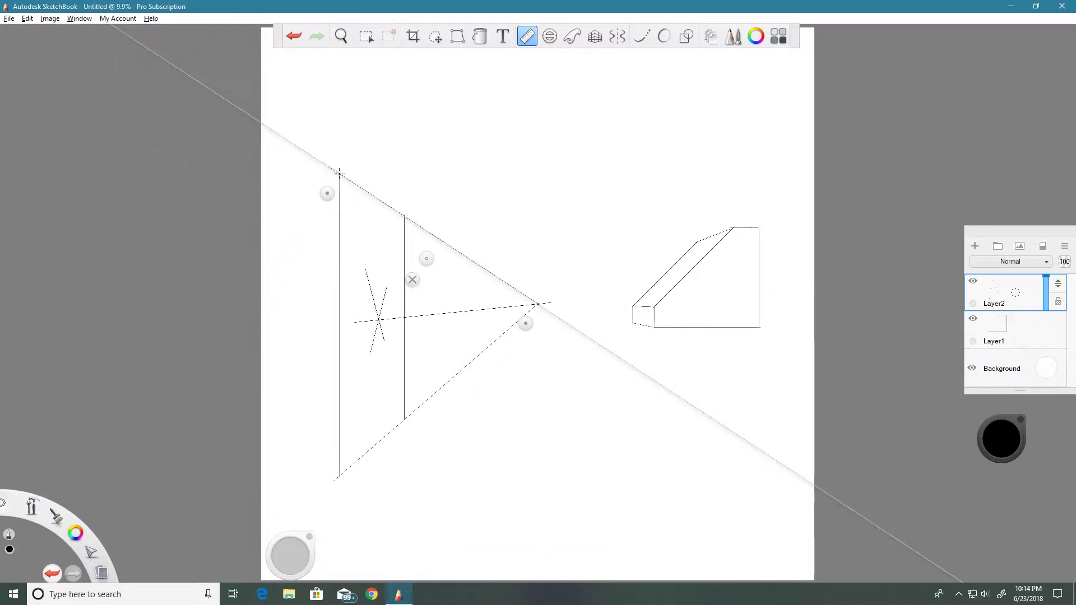
Step: Angle the ruler through the midpoint to the ground line, mark the third post's base, and return to Perspective
left_click_drag(516, 325, 421, 402)
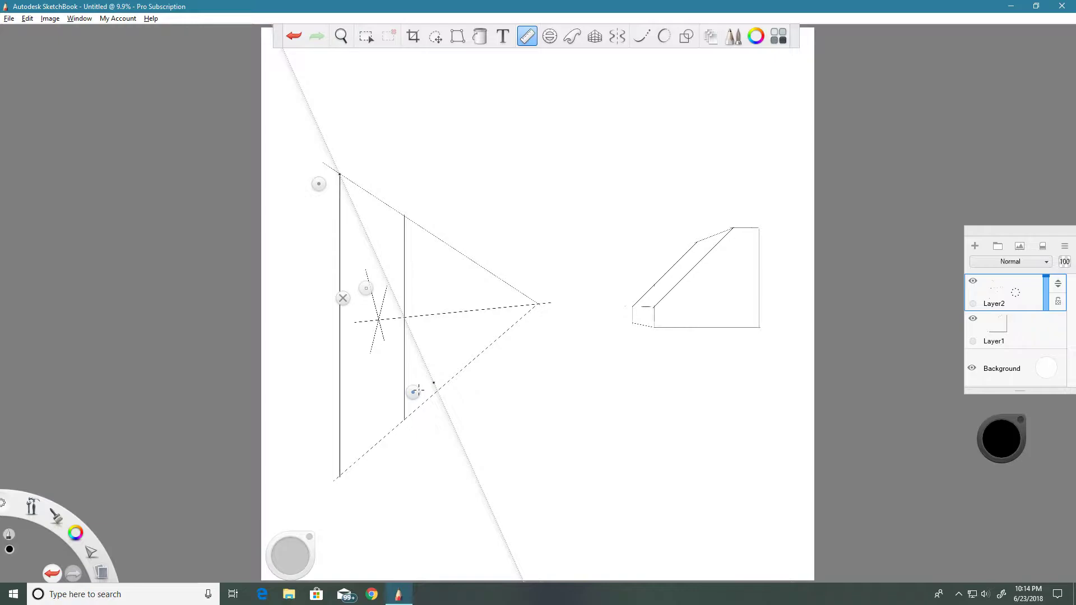
left_click_drag(435, 383, 437, 392)
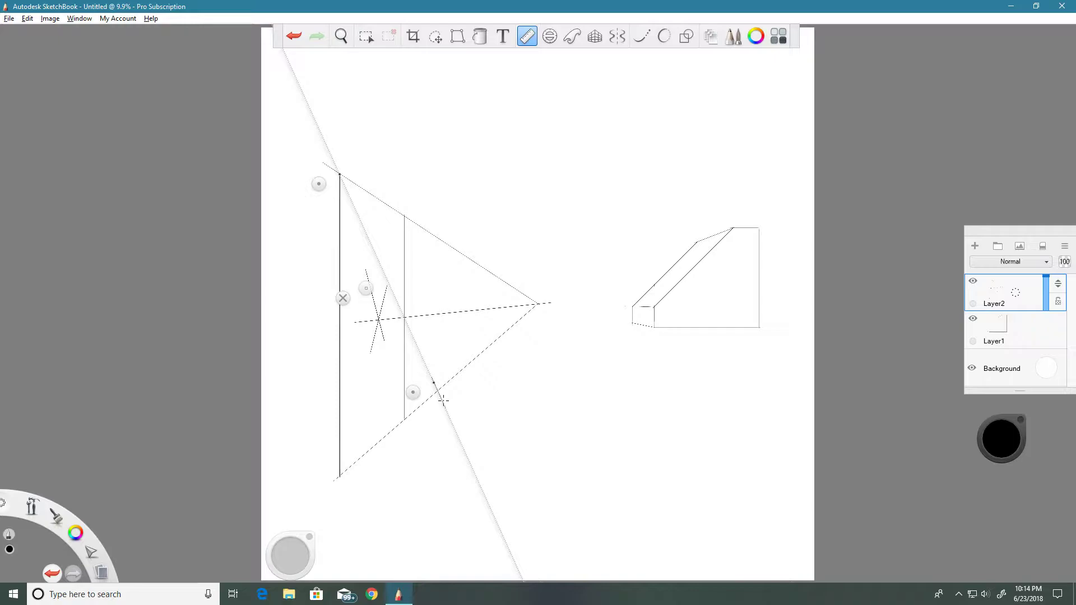
left_click(594, 37)
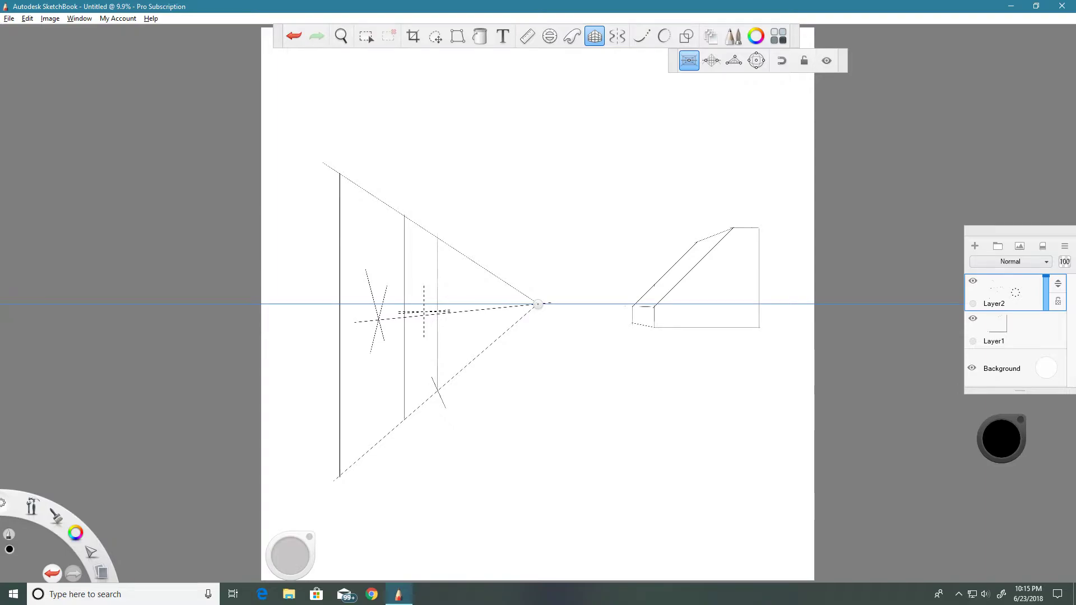
Step: Re-angle the ruler across the second and third posts and draw the fourth lamp post
left_click(526, 36)
left_click_drag(318, 184, 383, 221)
left_click_drag(411, 389, 435, 378)
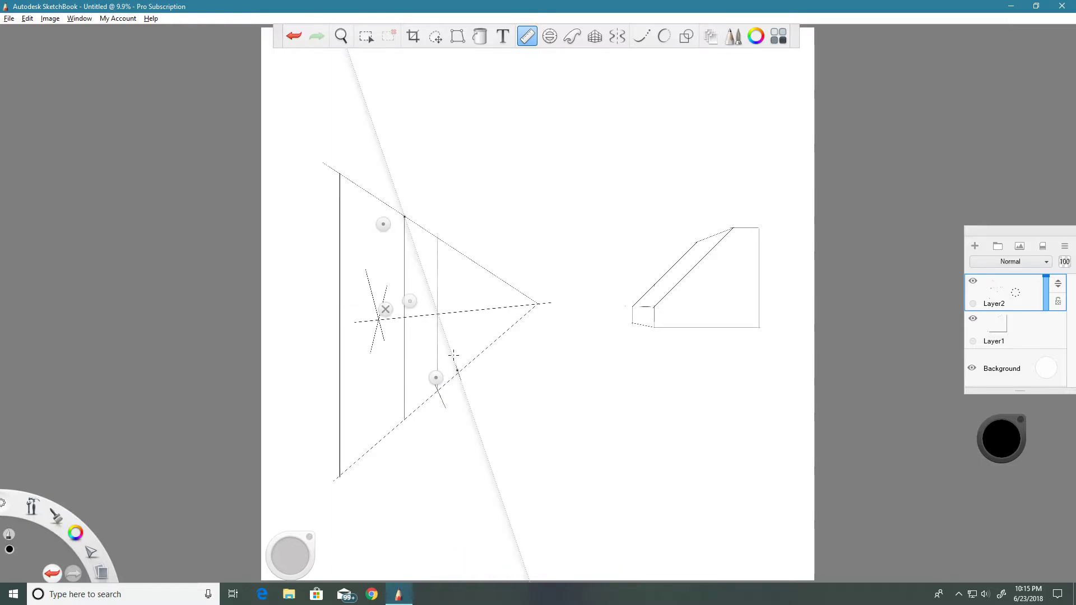
key("p")
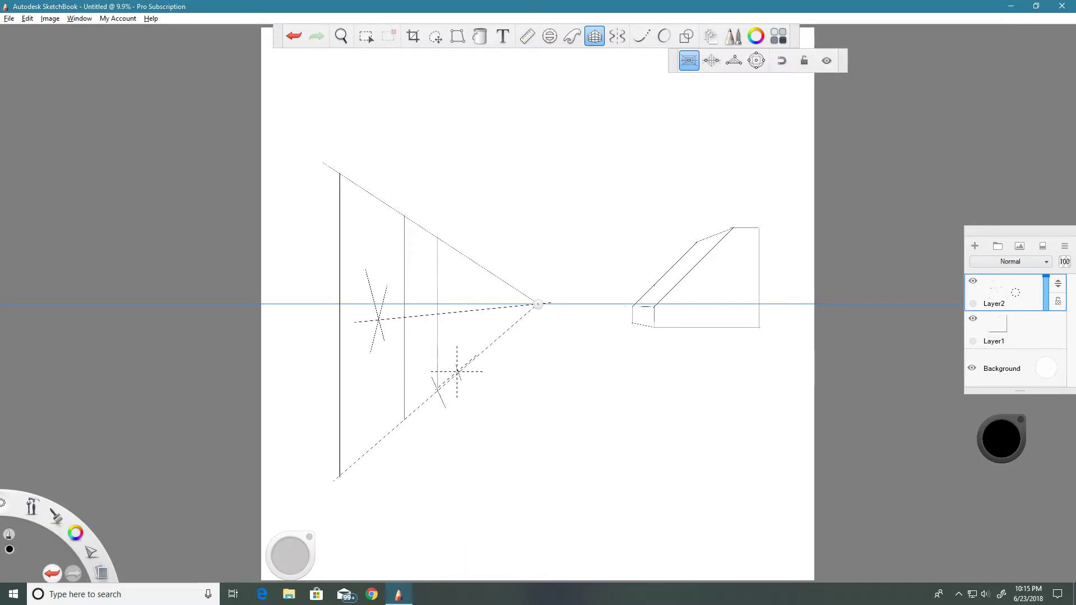
left_click_drag(458, 374, 458, 257)
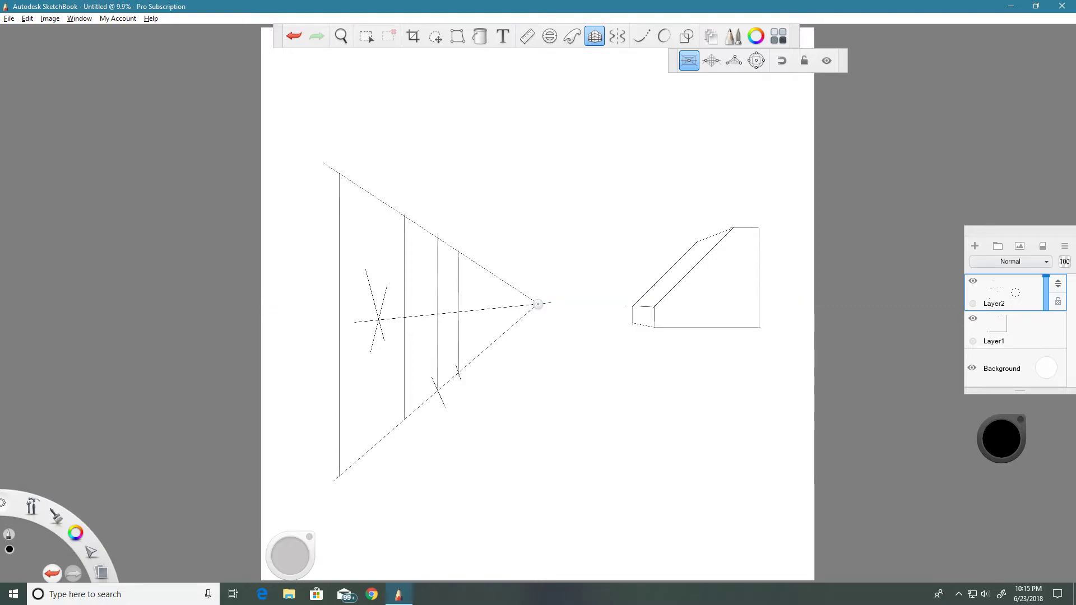
Step: Realign the ruler to place the fifth post in perspective, then turn the perspective guide off
left_click(526, 36)
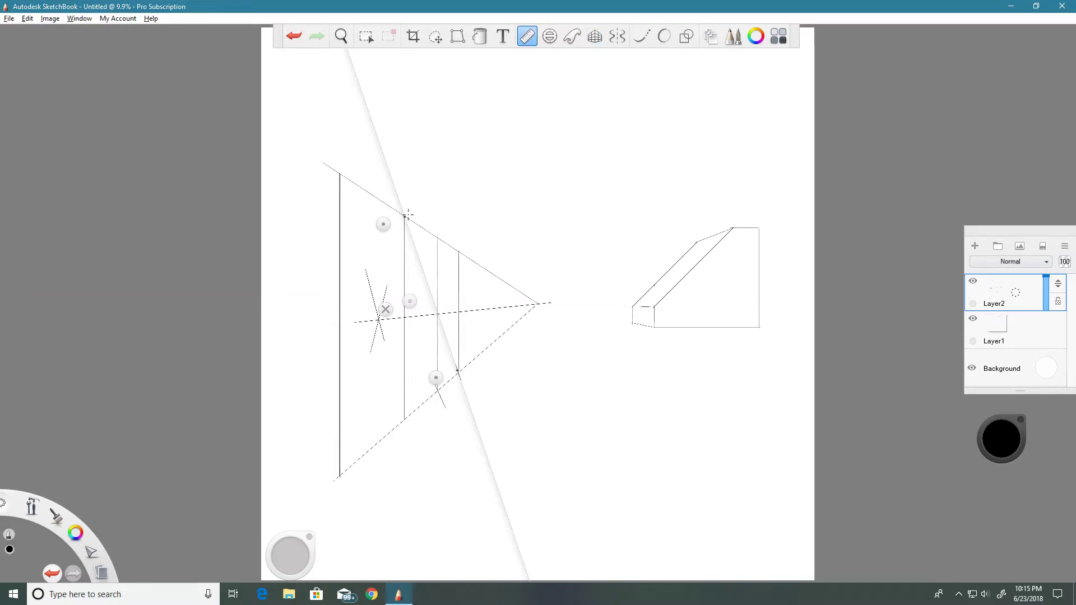
left_click_drag(388, 238, 414, 242)
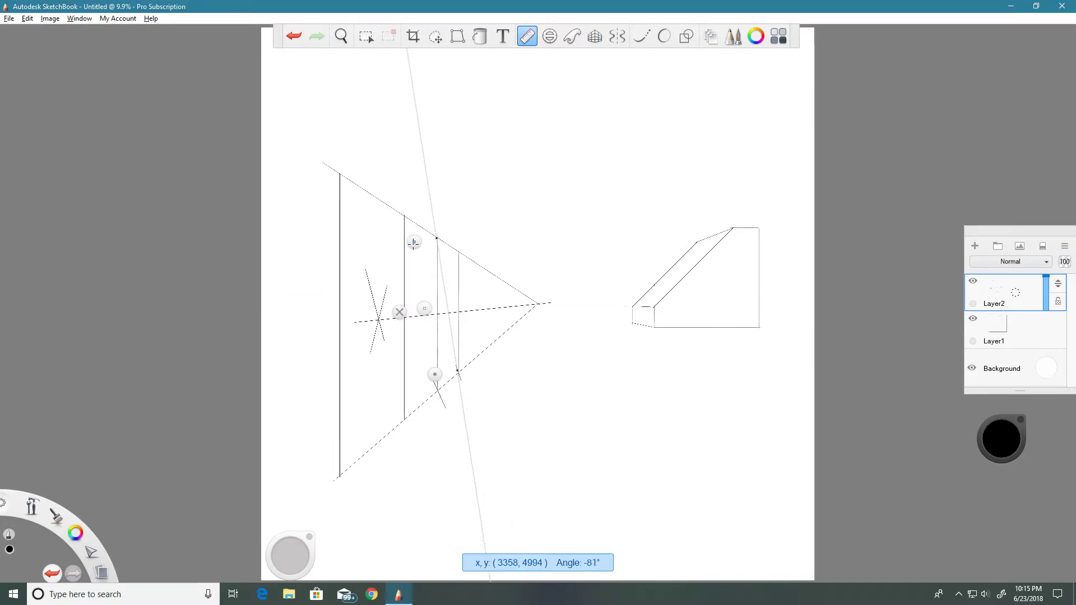
left_click_drag(436, 378, 450, 367)
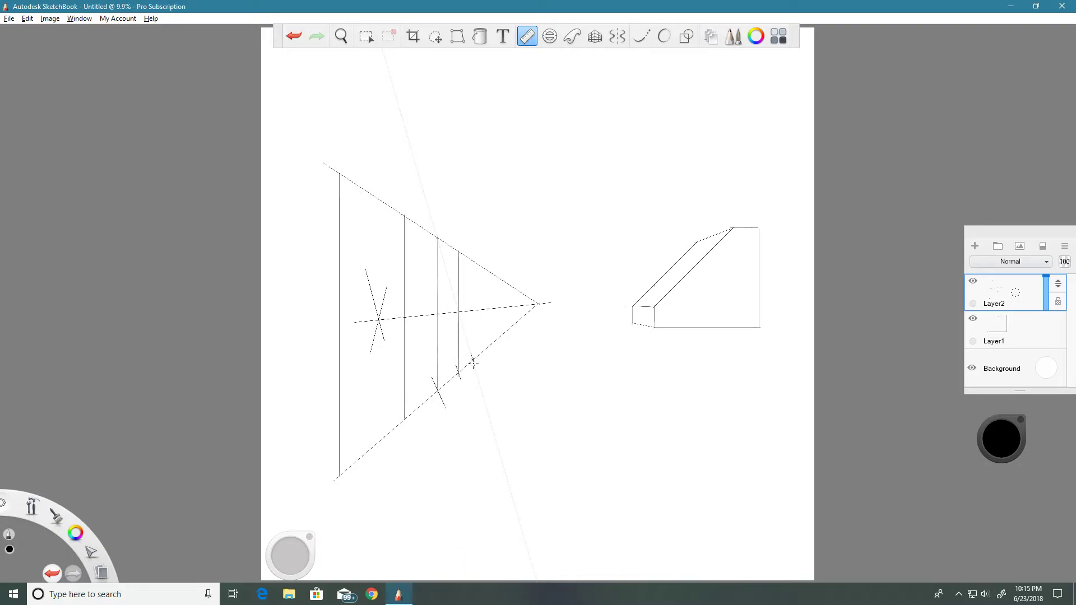
left_click(595, 36)
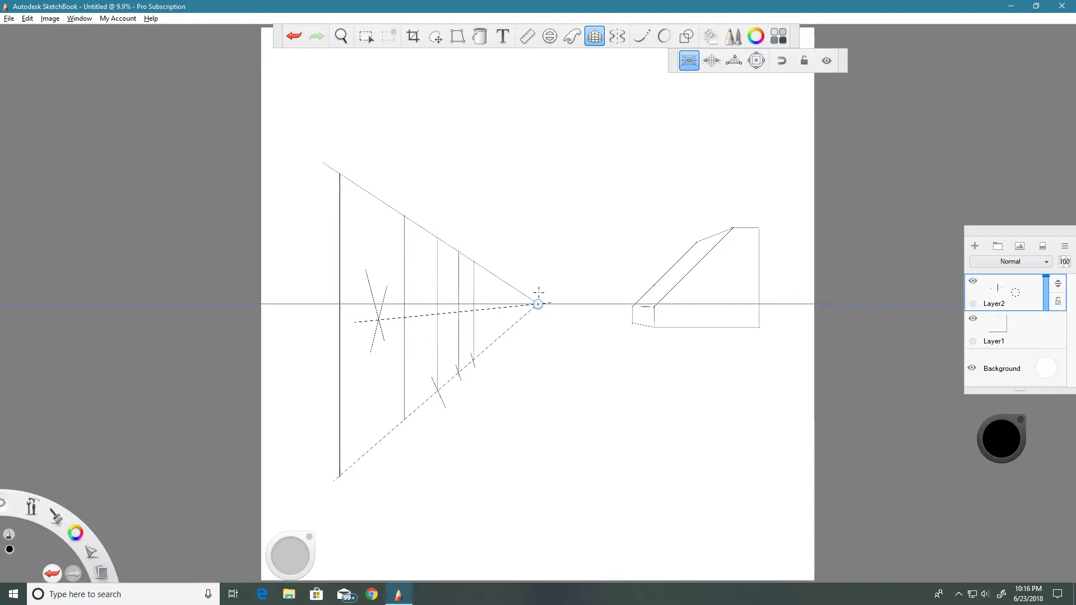
left_click(591, 37)
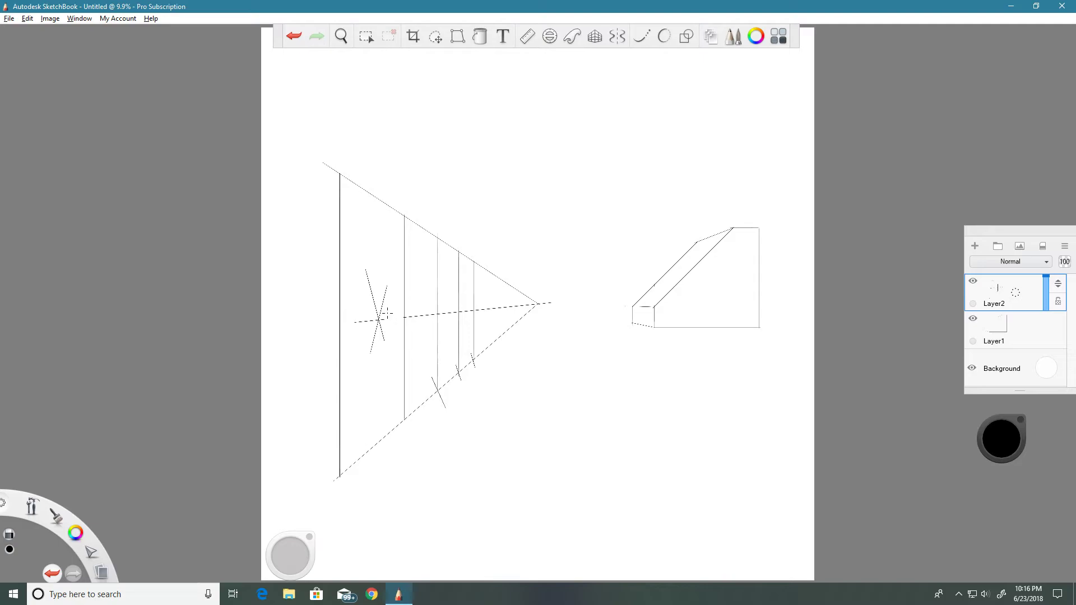
Step: Erase the X marks, the small diagonal stroke, and the dashed midline between the nearer posts
mouse_move(379, 320)
left_mouse_down()
mouse_move(373, 305)
mouse_move(386, 293)
mouse_move(373, 305)
left_mouse_up()
mouse_move(378, 346)
left_mouse_down()
mouse_move(351, 325)
mouse_move(383, 317)
left_mouse_up()
mouse_move(434, 315)
left_mouse_down()
mouse_move(407, 317)
mouse_move(454, 308)
mouse_move(442, 299)
left_mouse_up()
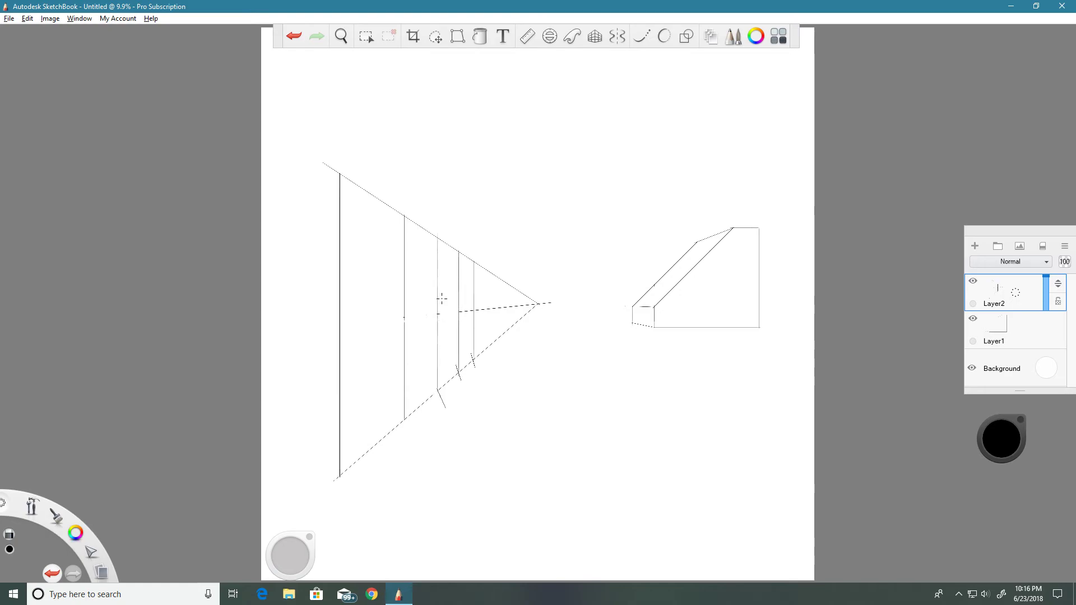